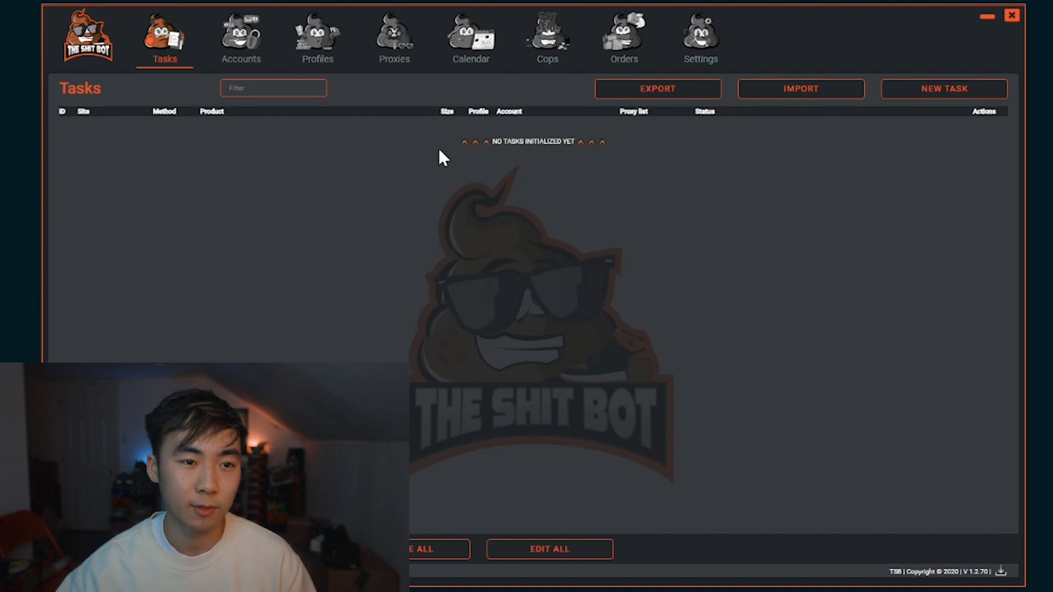
Review the saved profiles, proxy lists and accounts, and return to the task list.
left_click(324, 59)
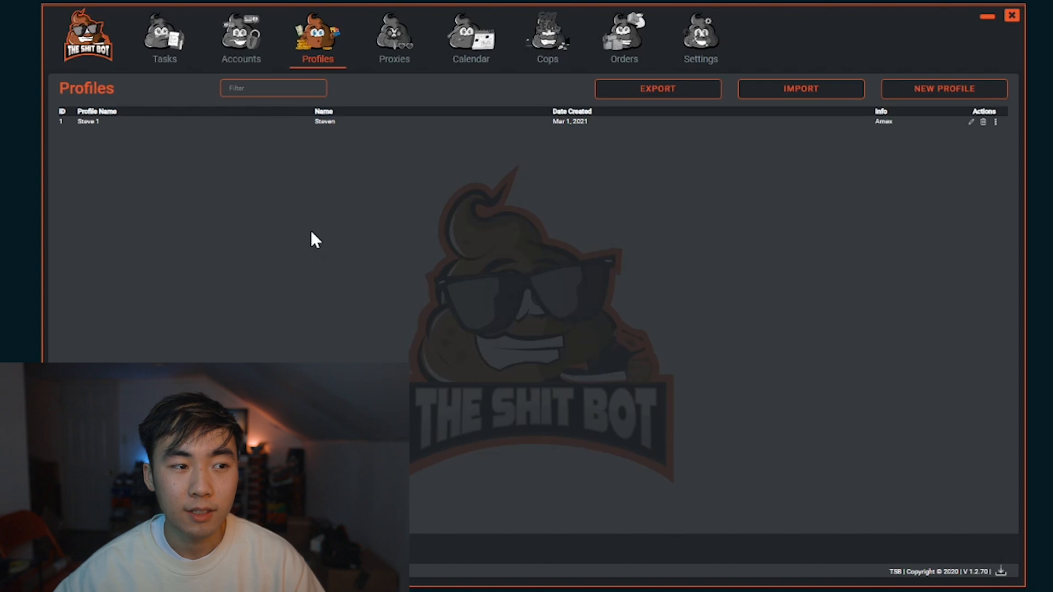
left_click(385, 59)
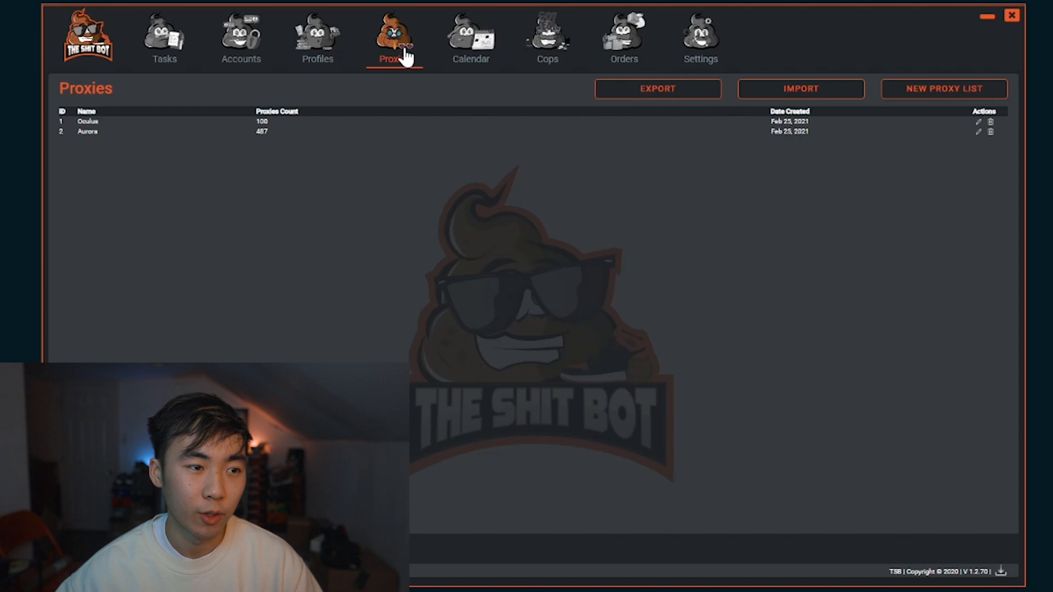
left_click(239, 44)
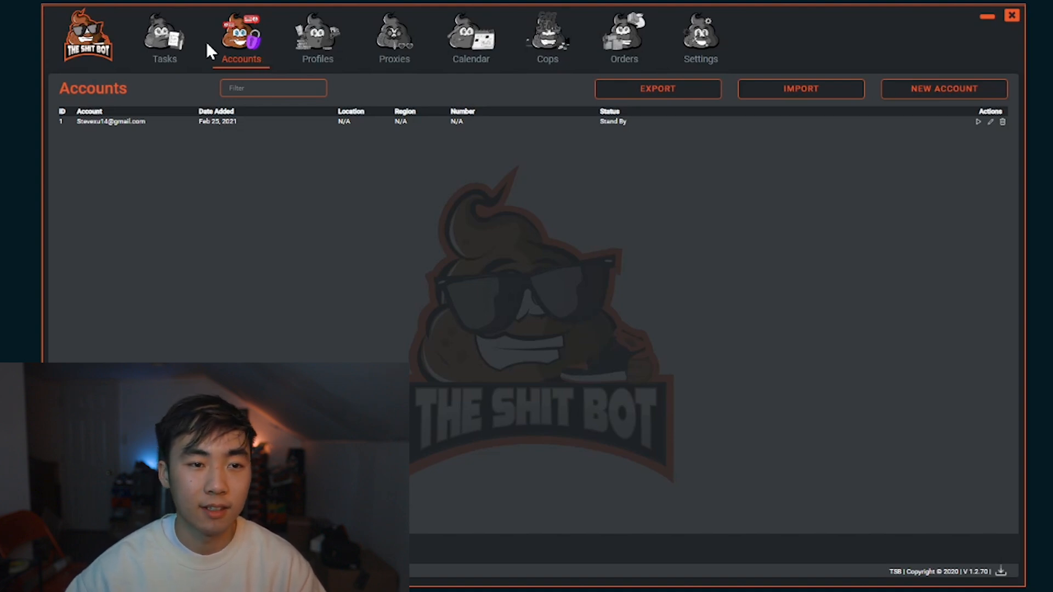
left_click(166, 54)
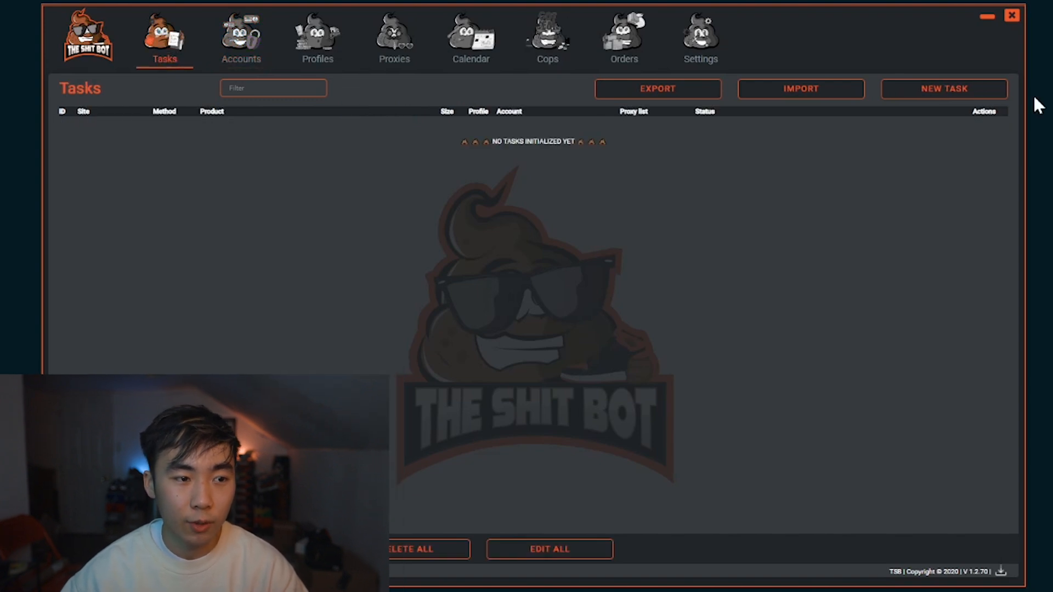
Start a new task for the United States region with sizes 10, 10.5, 11, 11.5, 12, 12.5, 13.
left_click(958, 96)
left_click(472, 214)
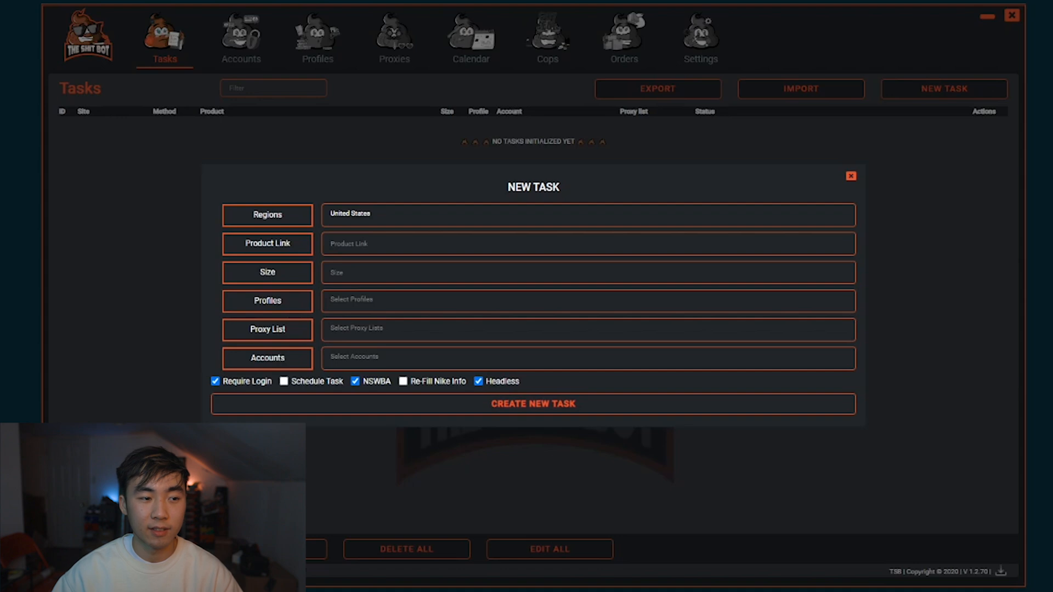
left_click(333, 272)
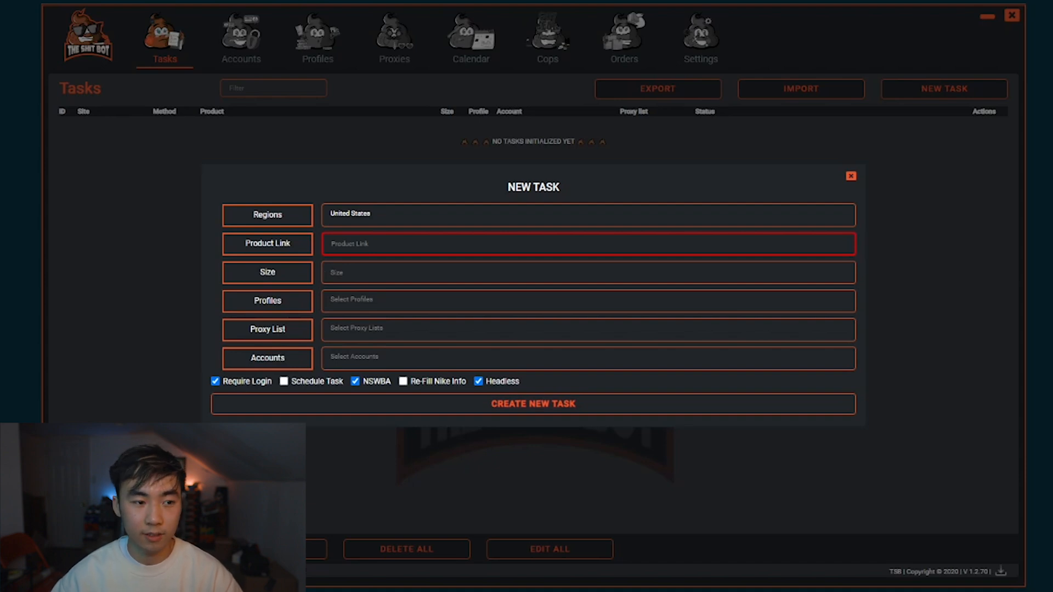
type("10,")
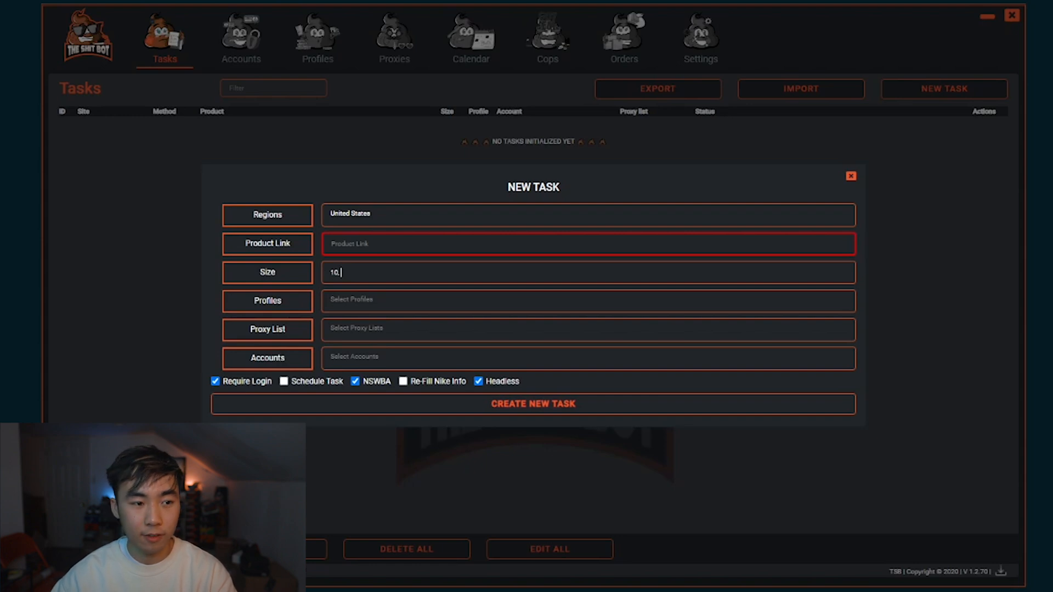
type(" 10.5, 11, 11")
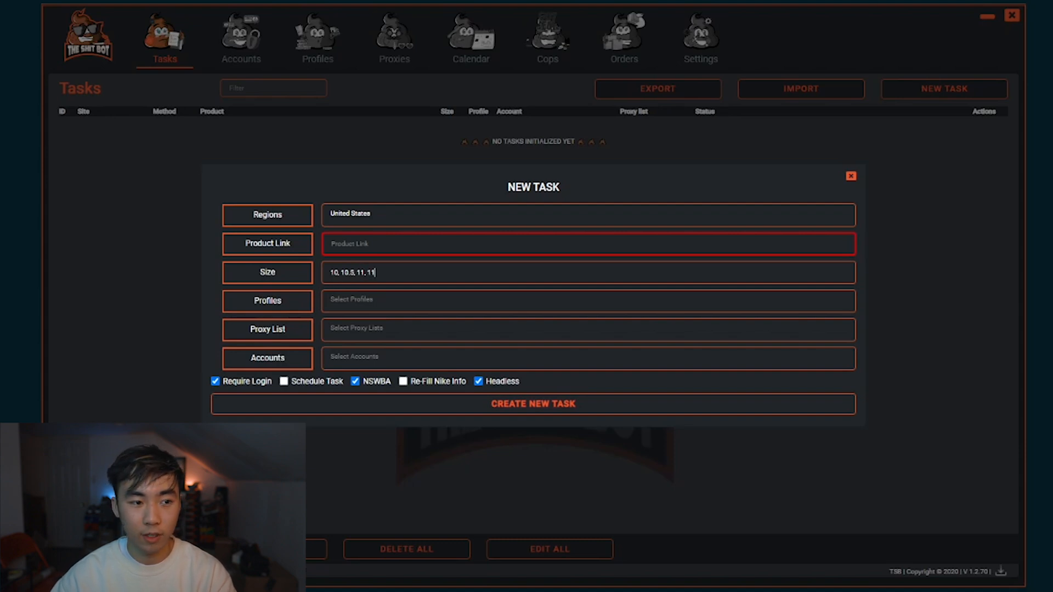
type(".5, 12")
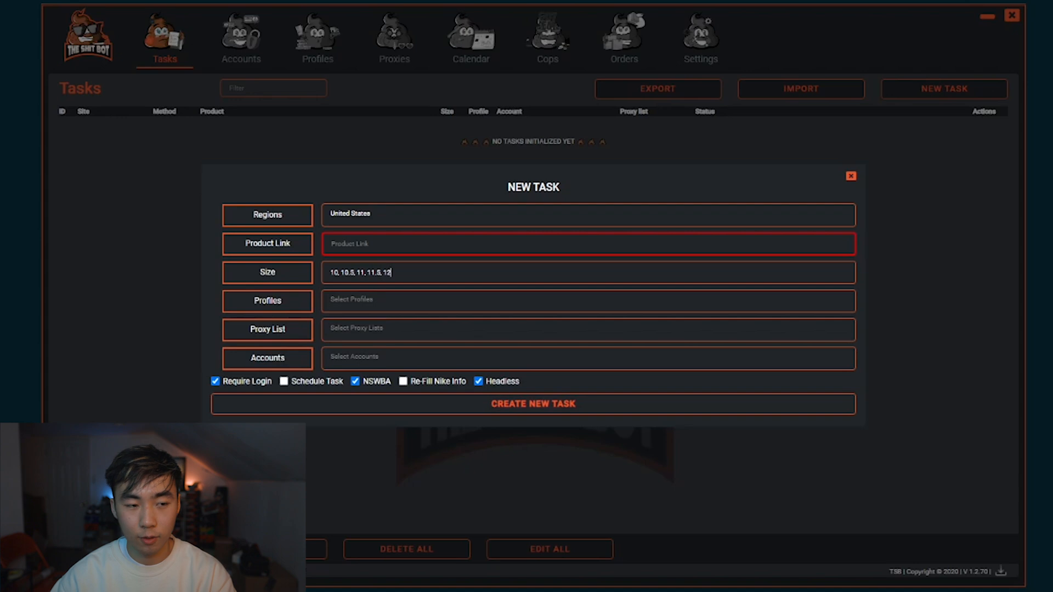
type(", 12.5, 13")
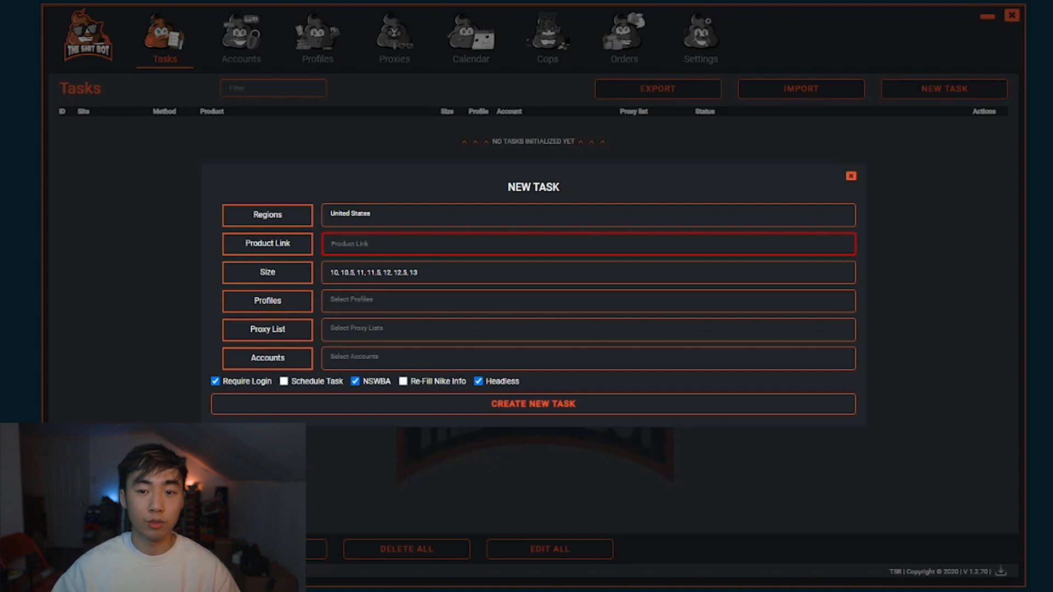
Assign the only saved profile and the Oculus proxy list to the new task.
left_click(588, 301)
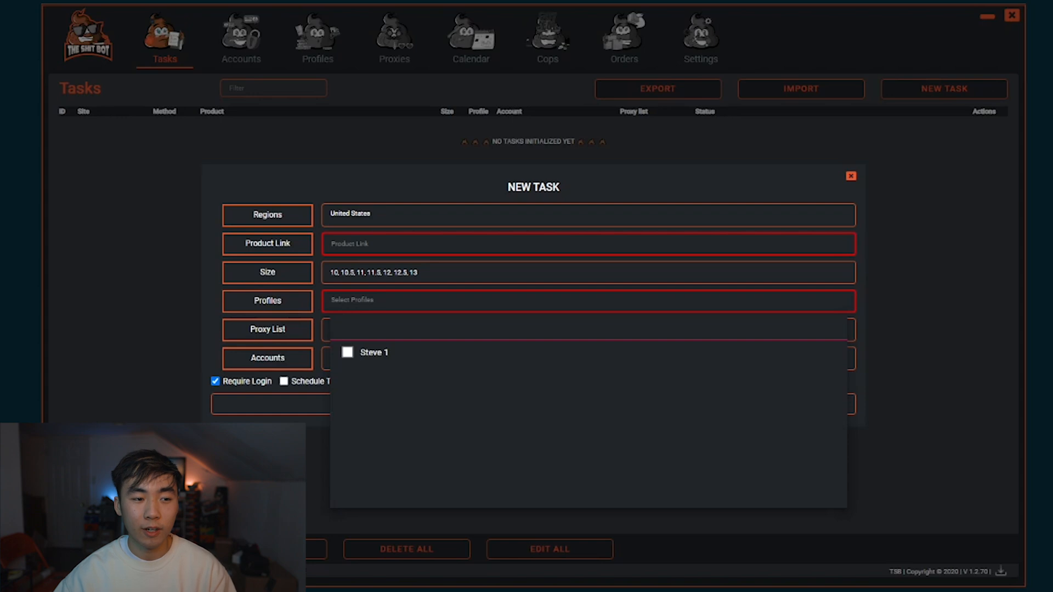
left_click(369, 357)
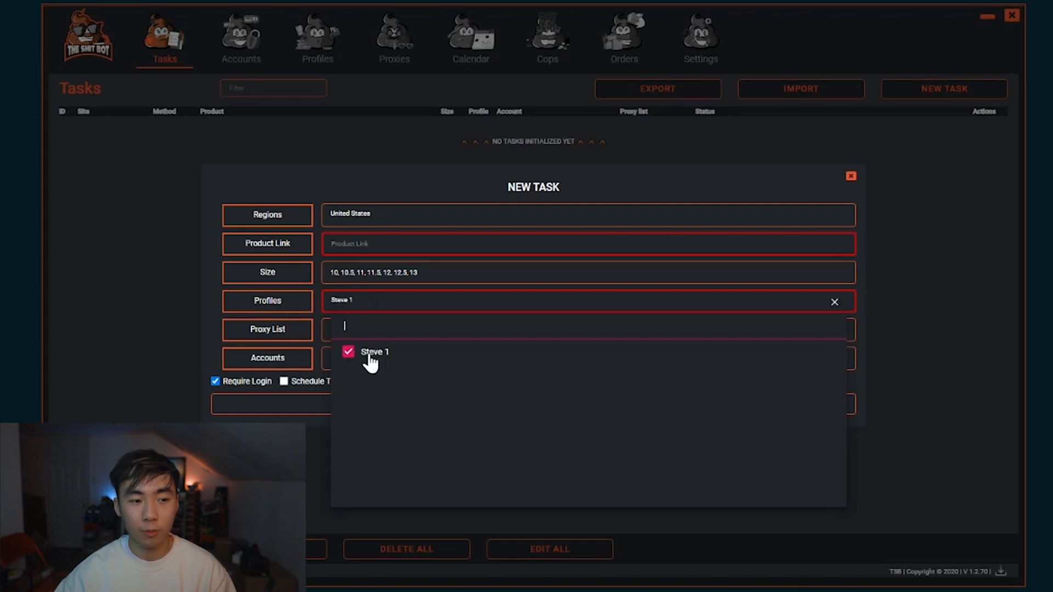
key("Tab")
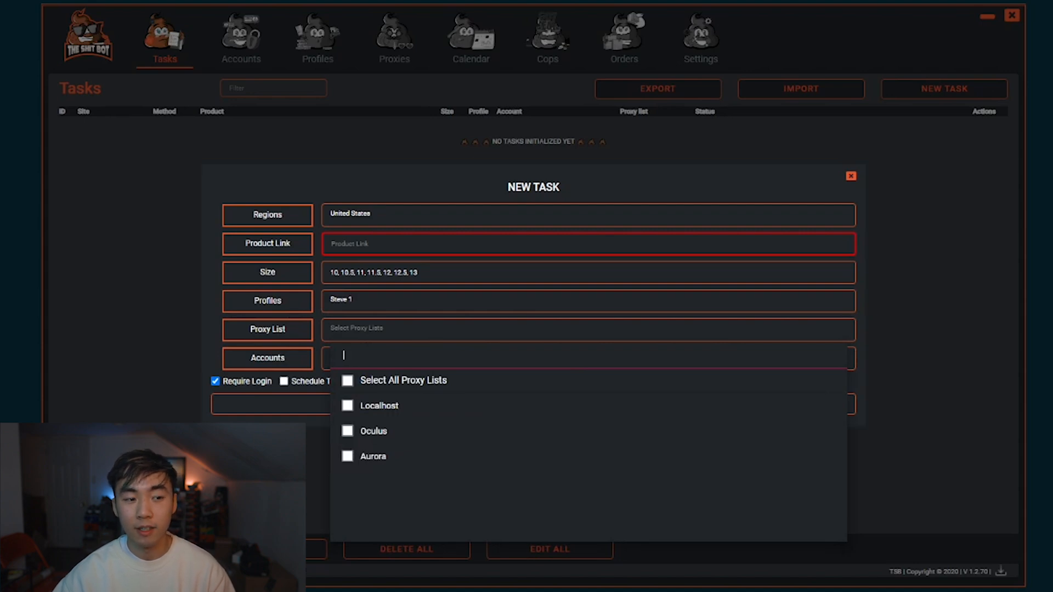
left_click(363, 433)
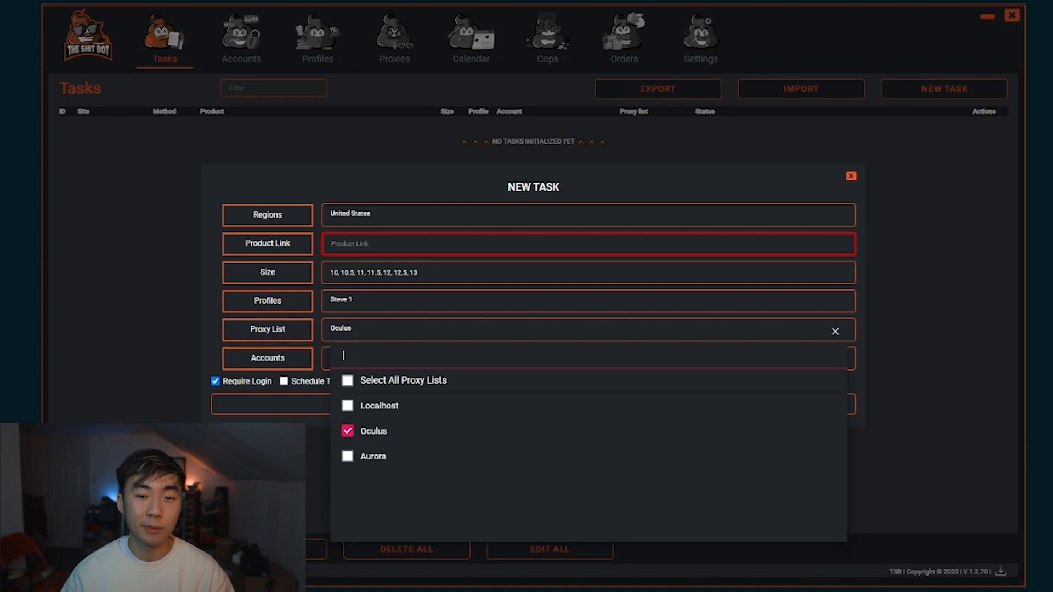
key("Escape")
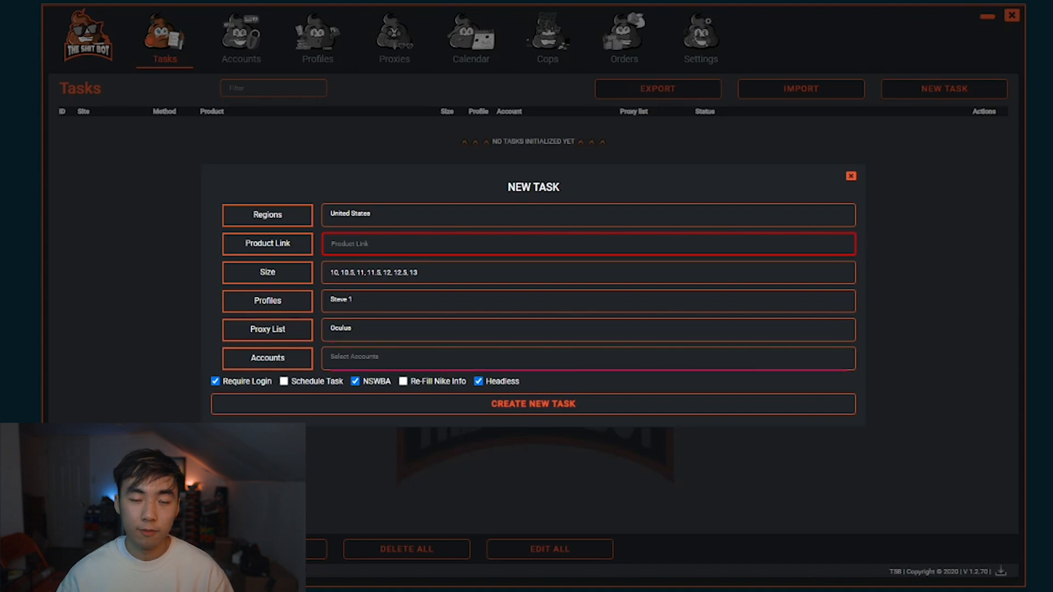
Assign the saved e-mail account to the new task.
left_click(384, 358)
key("Escape")
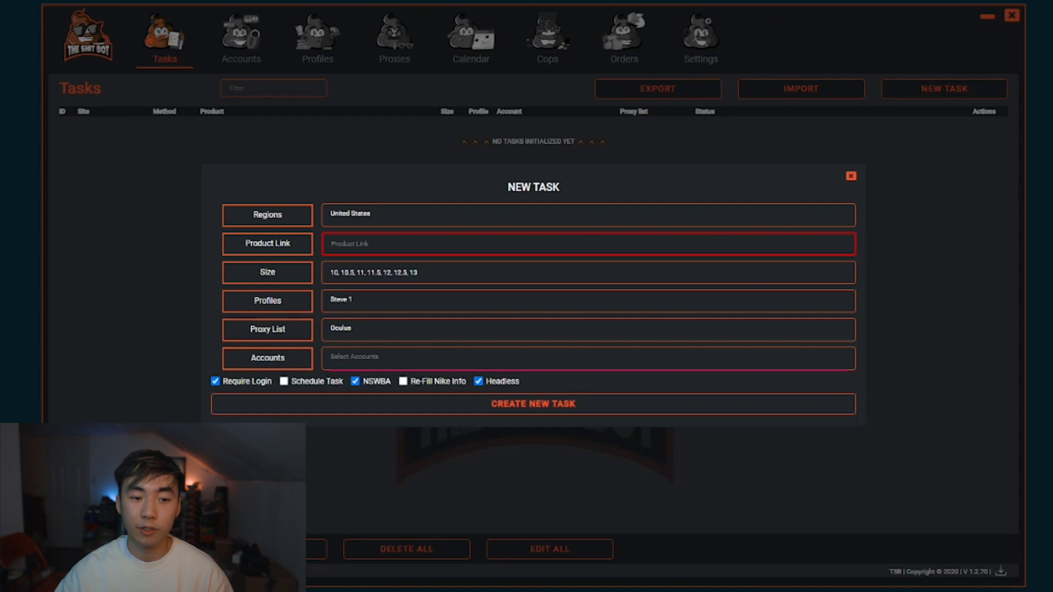
left_click(357, 358)
left_click(348, 409)
left_click(317, 379)
left_click(357, 358)
left_click(357, 359)
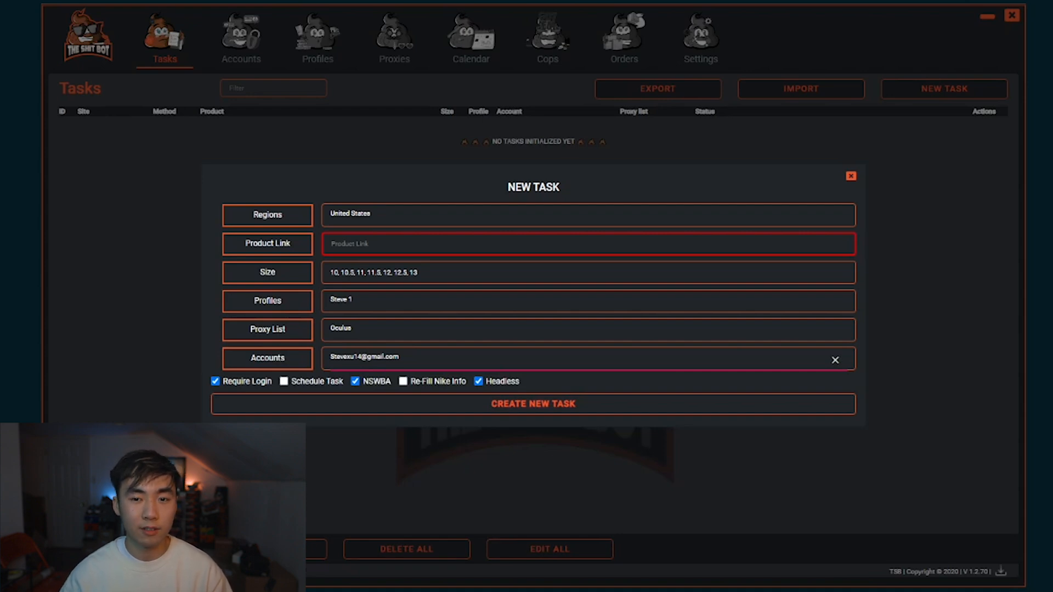
Turn the new task's Headless option off and back on.
left_click(478, 381)
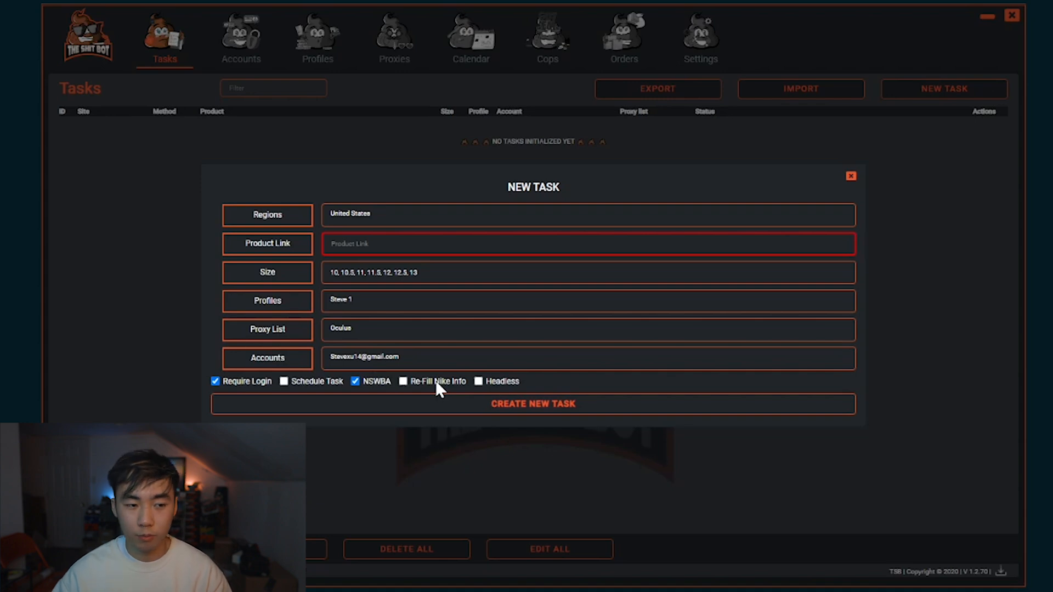
left_click(478, 381)
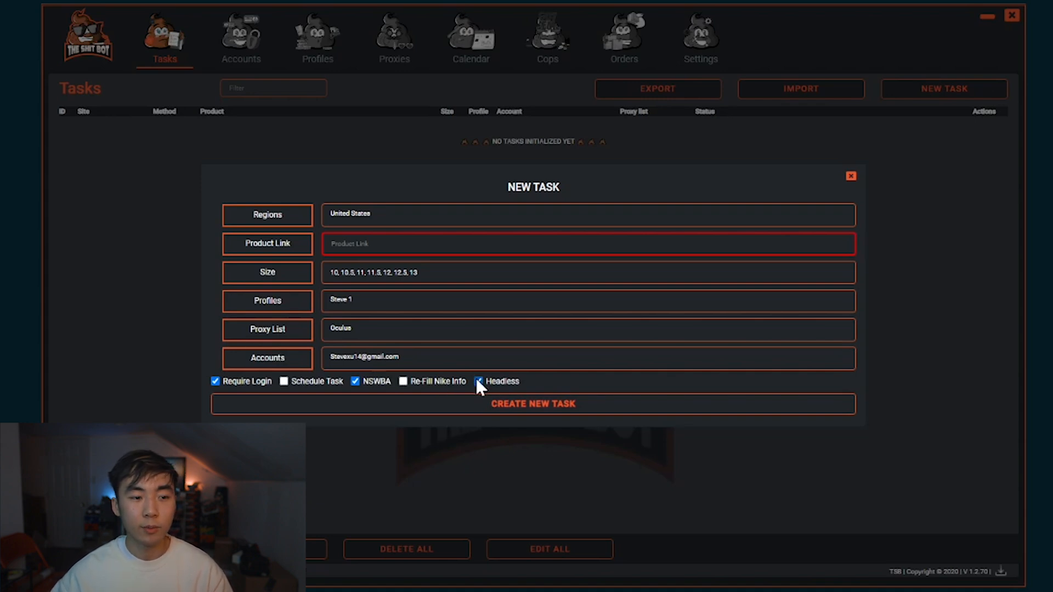
left_click(478, 381)
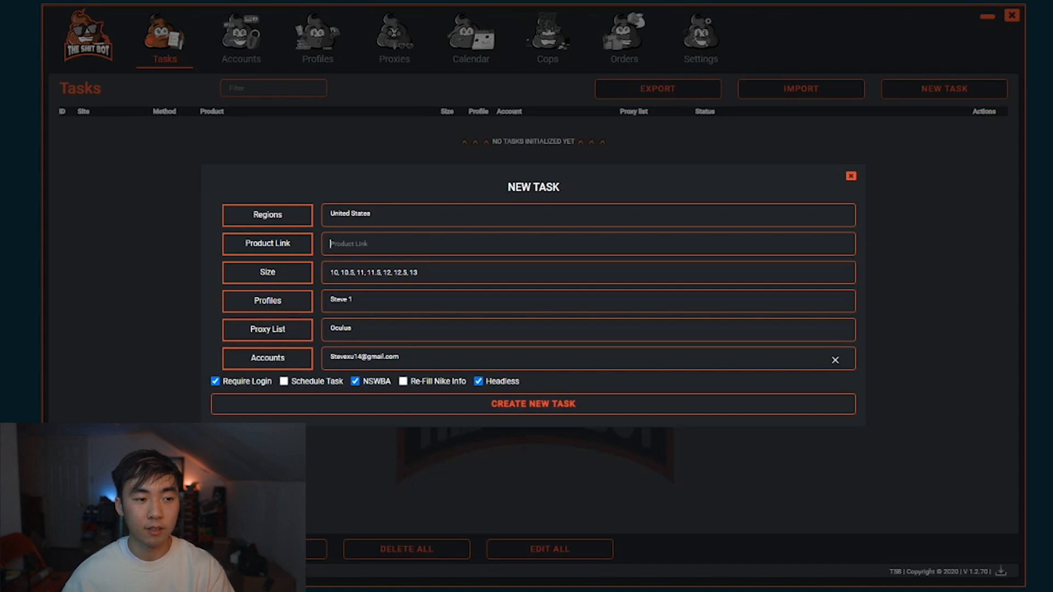
type("https://www.nike.com/launch/t/womens-dunk-low-orange-pearl")
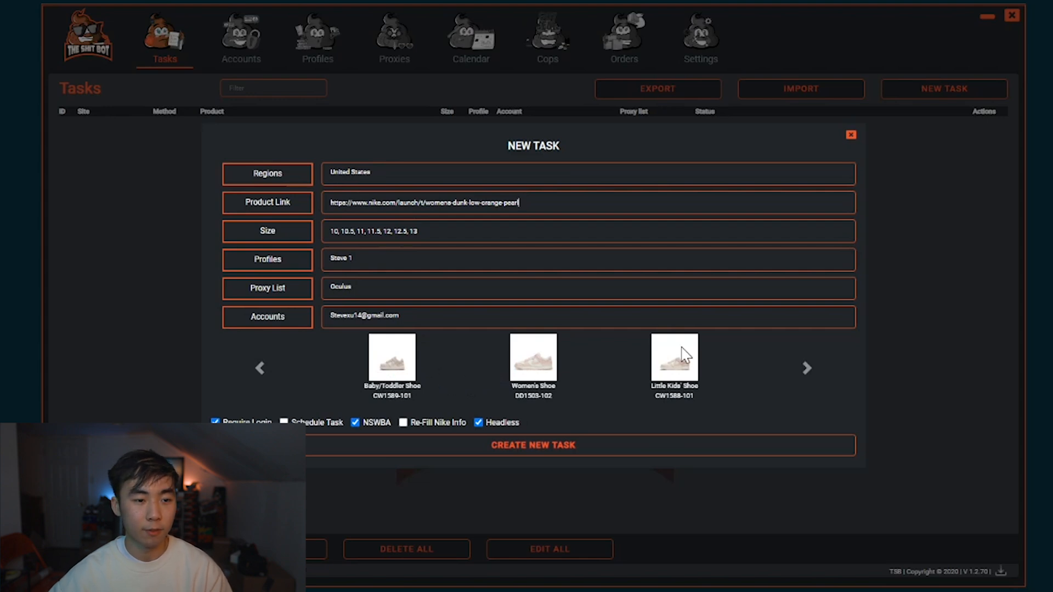
left_click(531, 361)
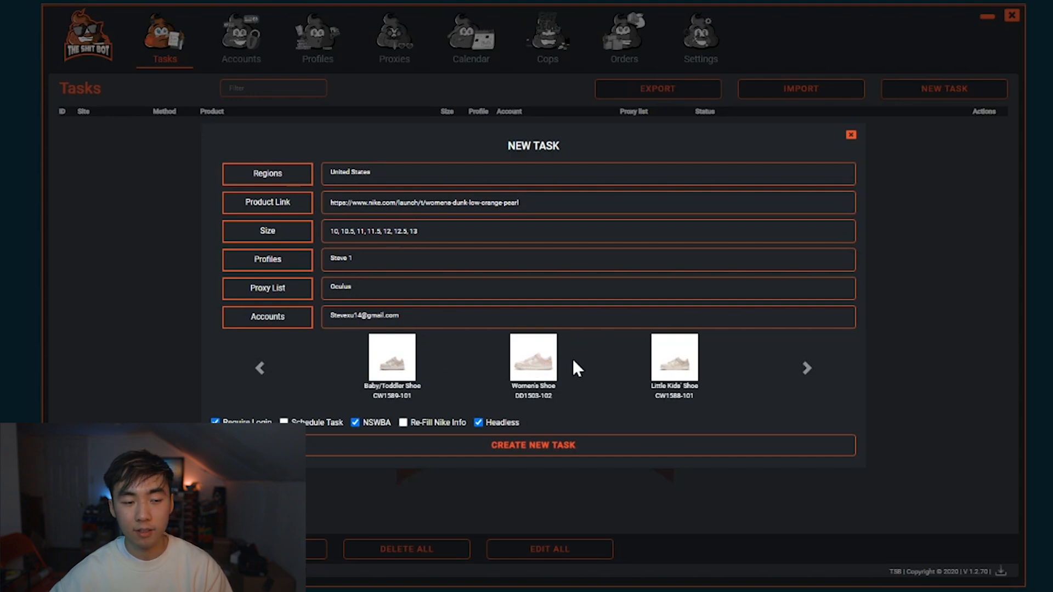
left_click(538, 355)
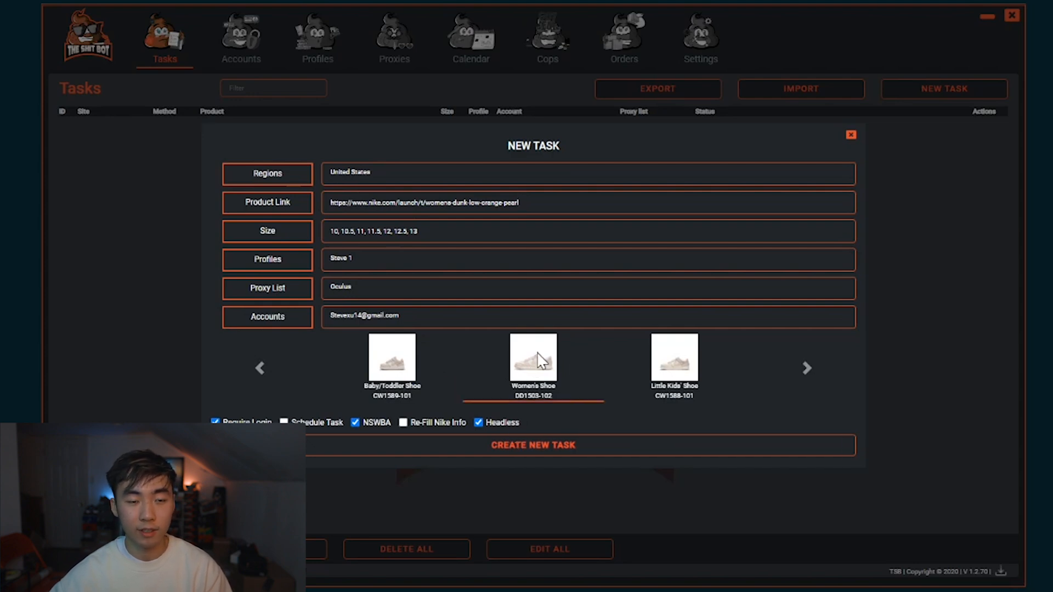
left_click(559, 449)
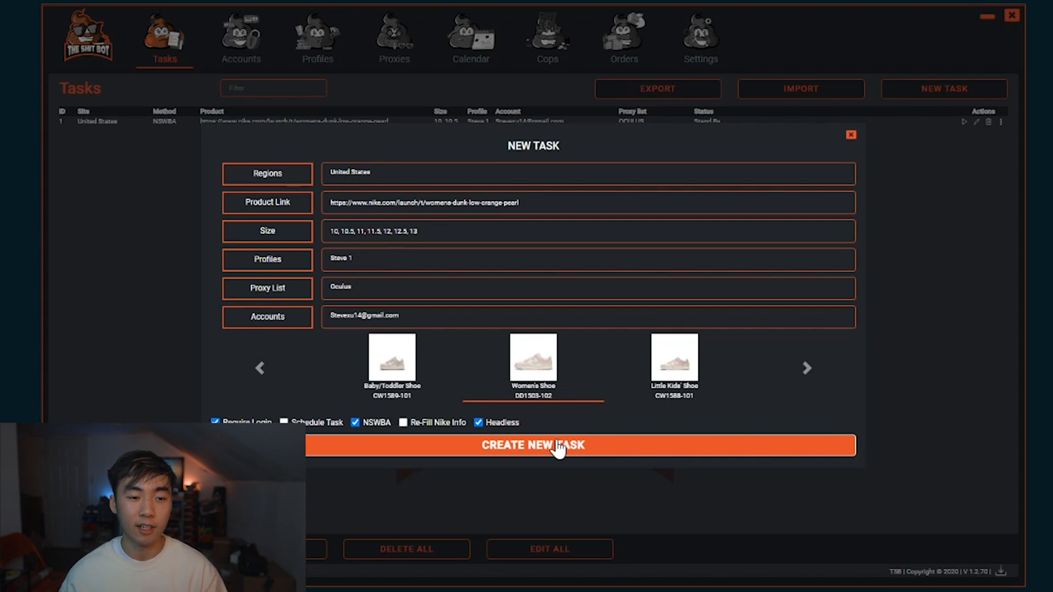
left_click(558, 446)
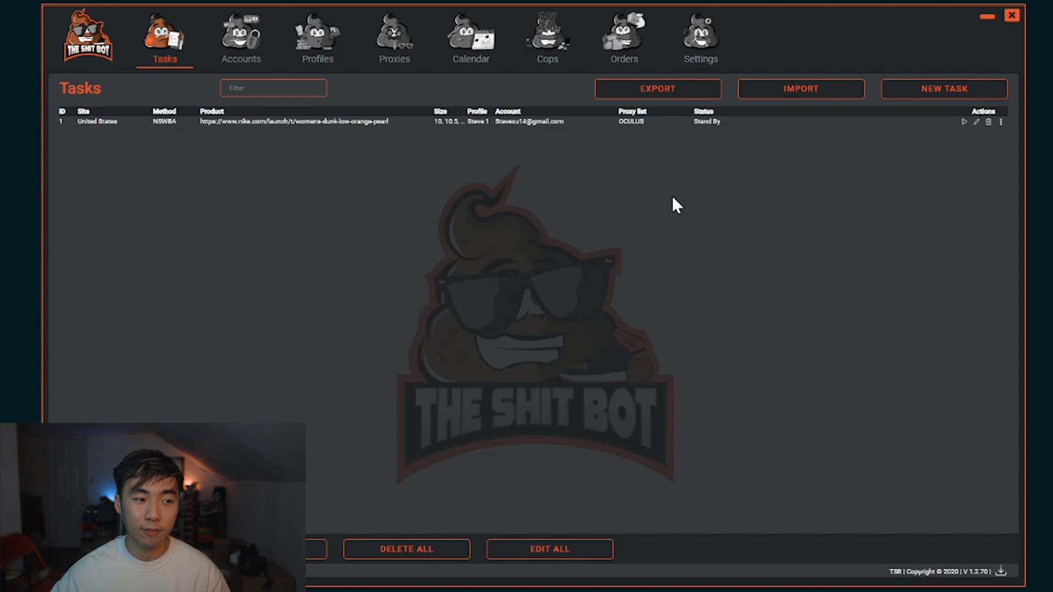
Generate Nike cookies in the Cookie Jar with the Aurora proxy list, stop the generation and reopen the jar.
left_click(700, 42)
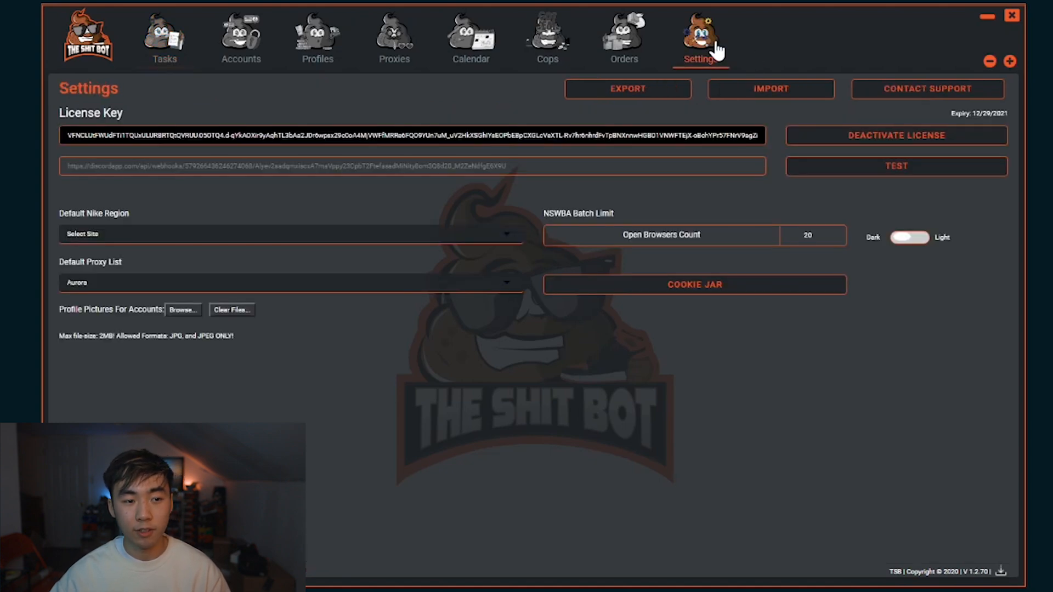
left_click(666, 295)
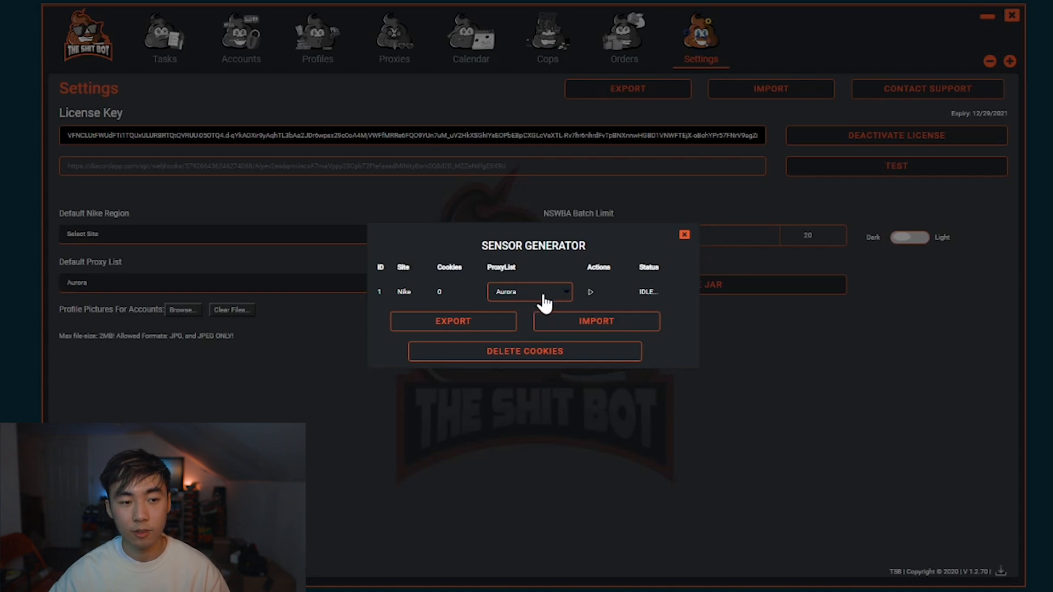
left_click(591, 293)
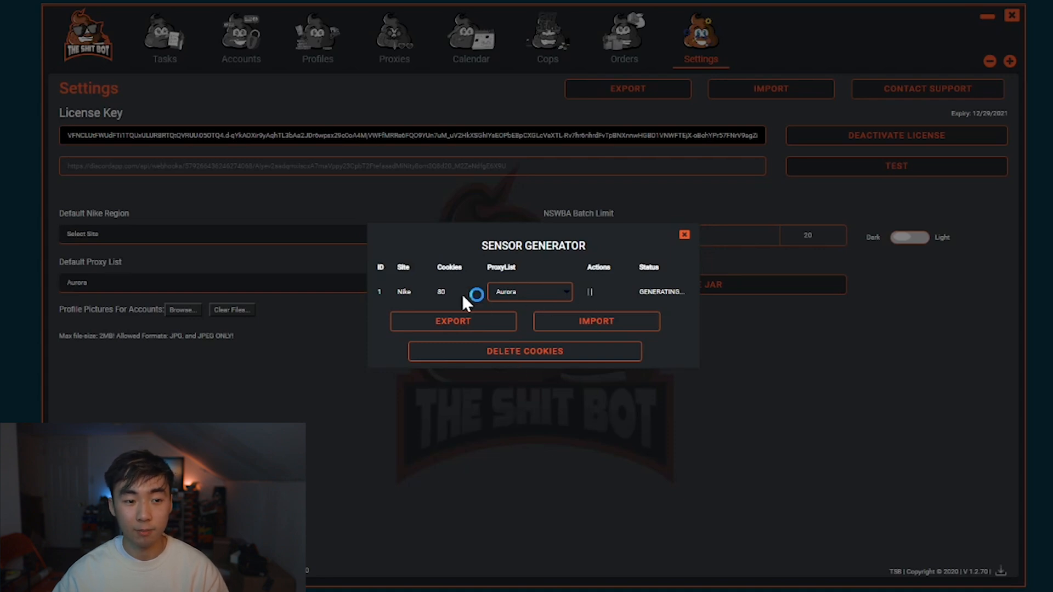
left_click(590, 292)
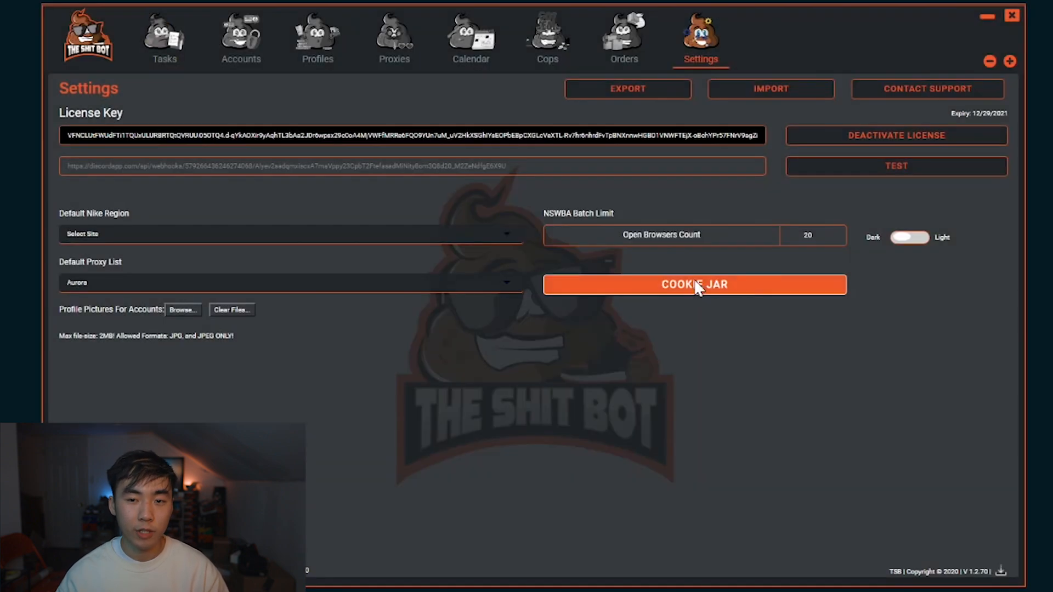
left_click(695, 286)
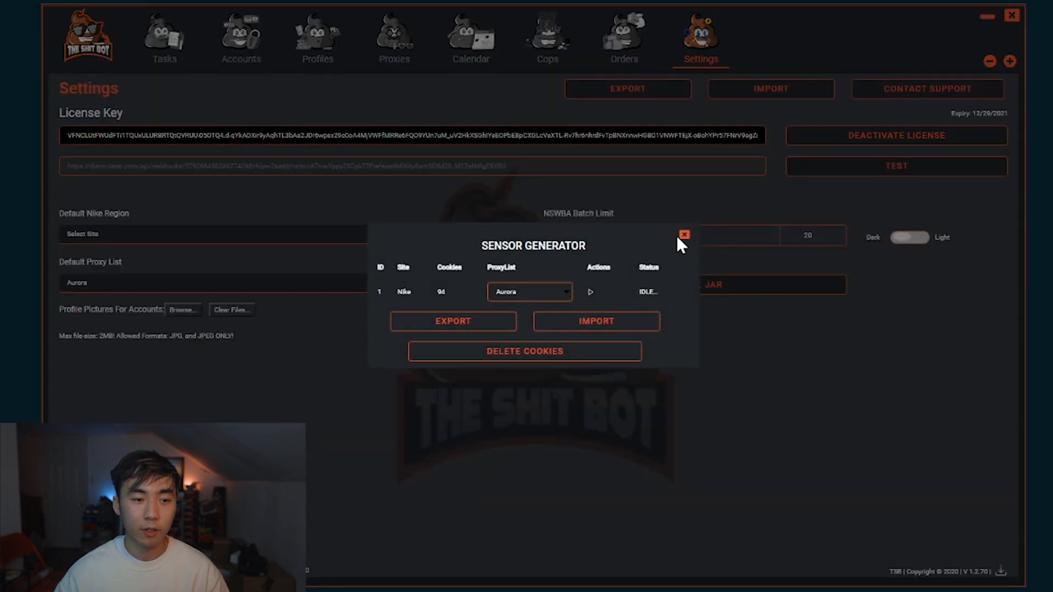